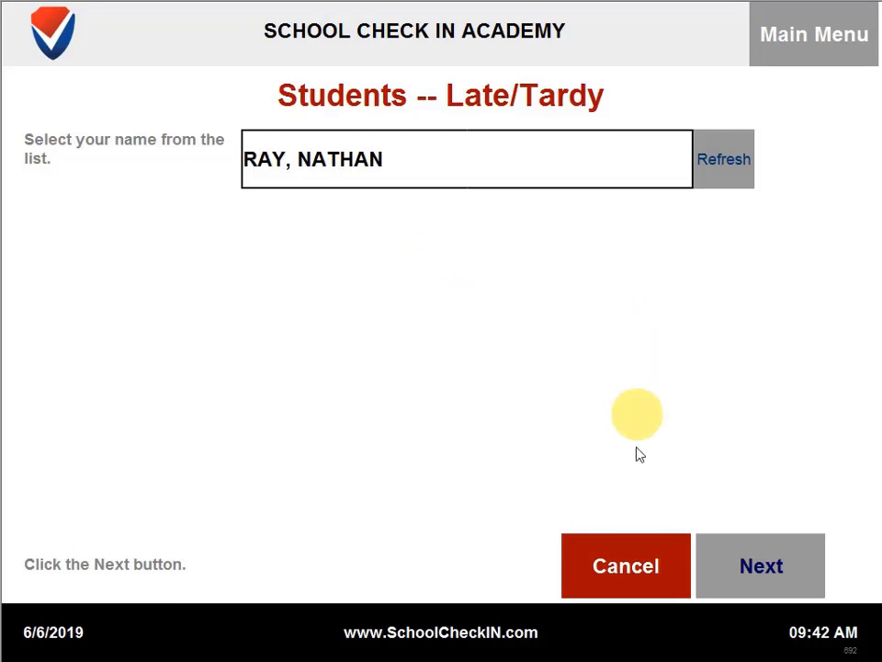
Step: Complete the student's tardy check-in with Late Bus as the excuse
left_click(780, 573)
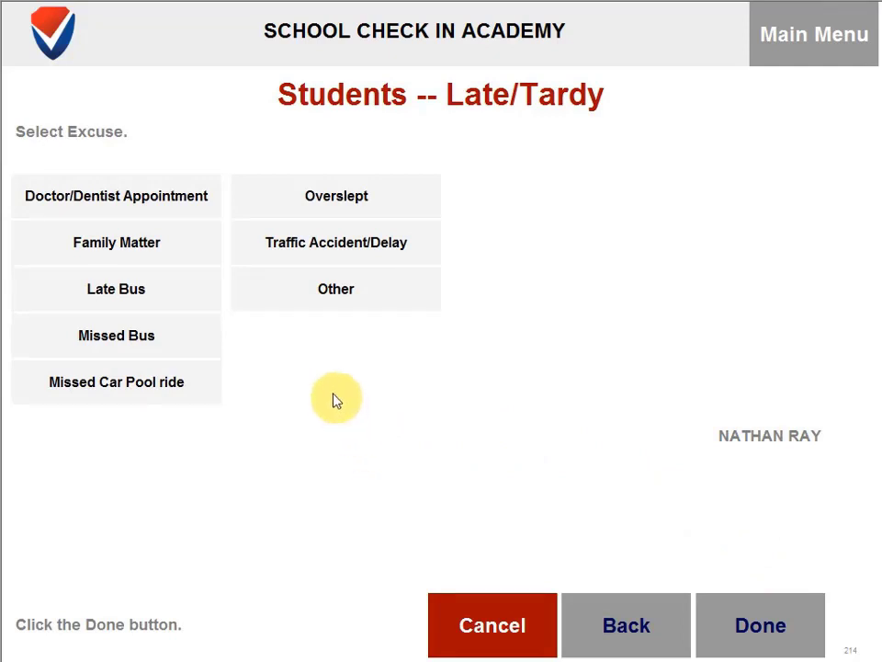
left_click(171, 281)
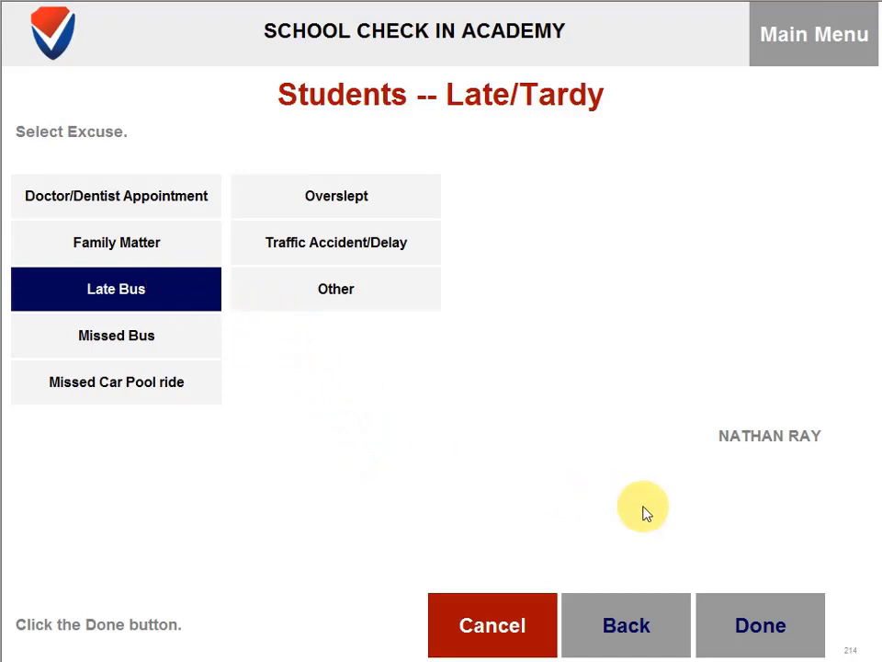
left_click(773, 642)
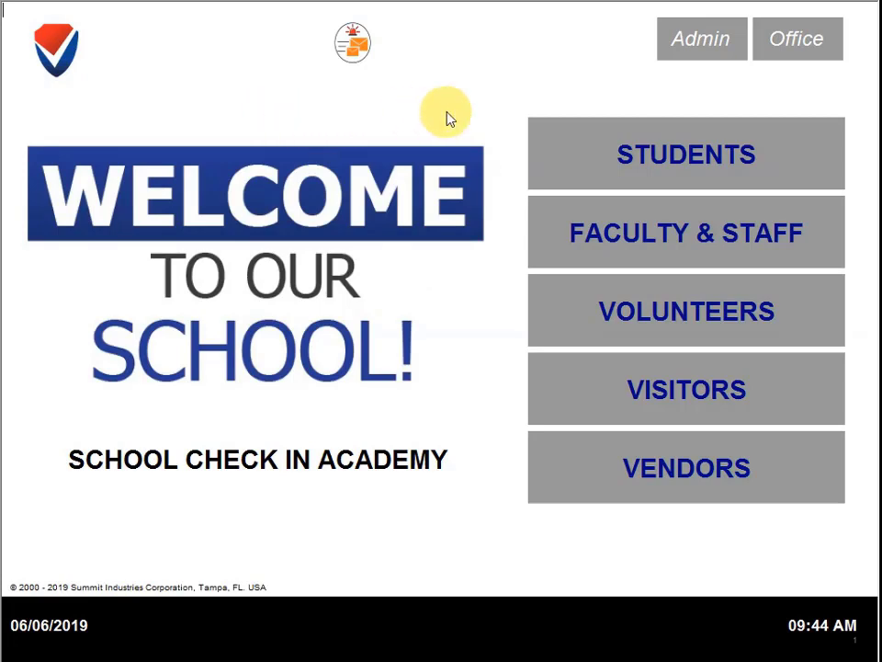
Step: Start an Early Dismissal check-out from the Students menu
left_click(588, 168)
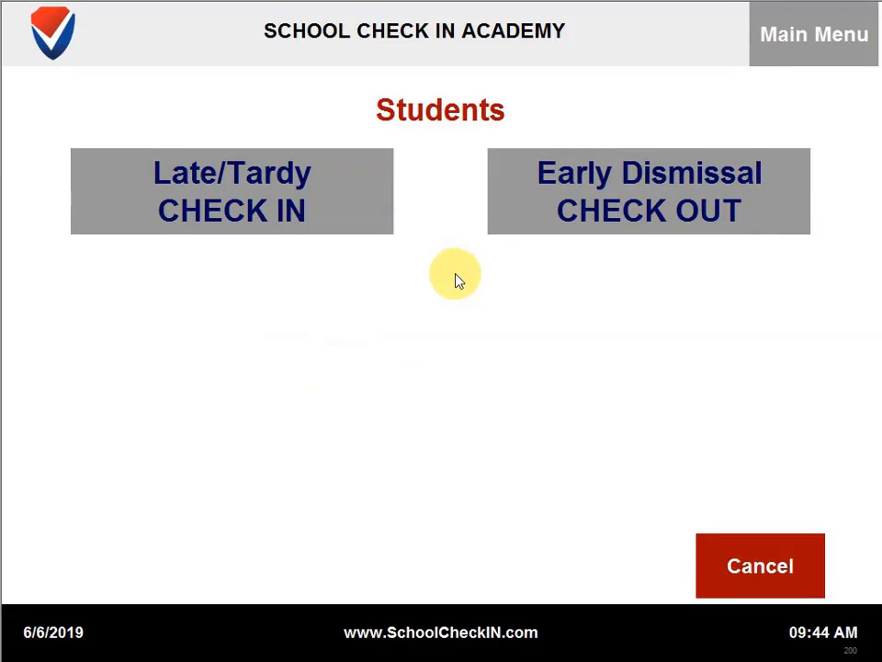
left_click(602, 207)
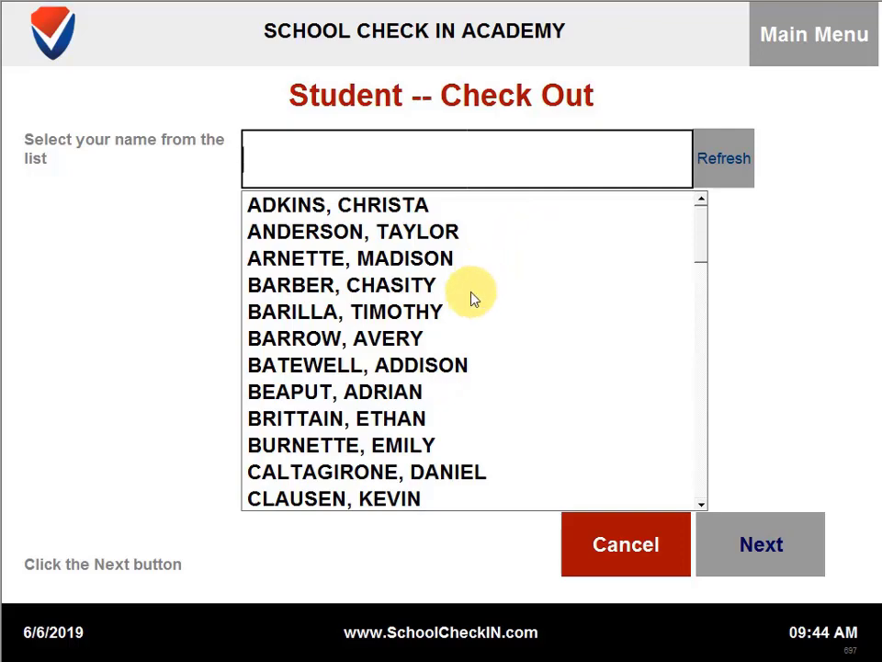
scroll(467, 312, "down", 4)
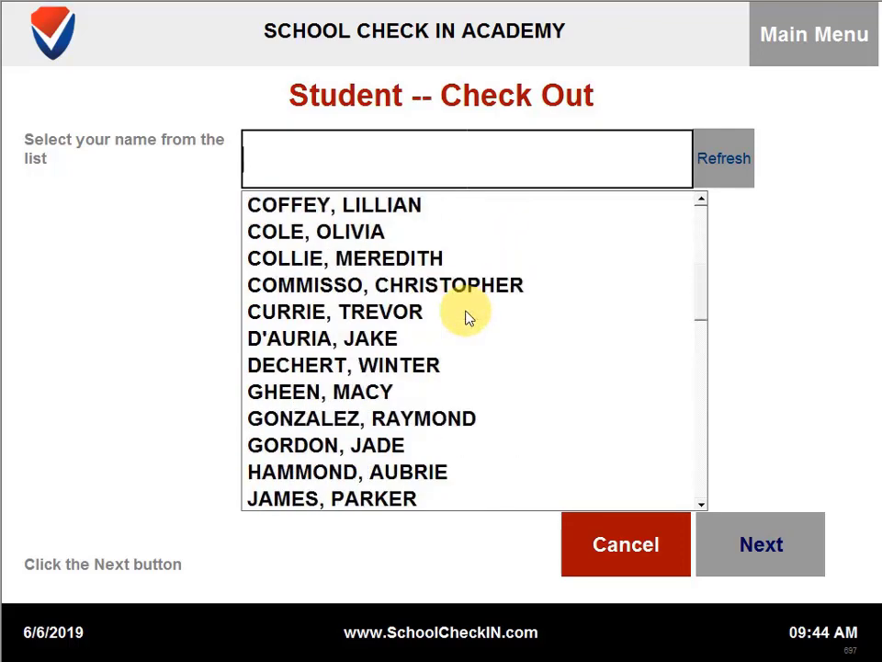
scroll(467, 315, "down", 7)
scroll(468, 315, "up", 4)
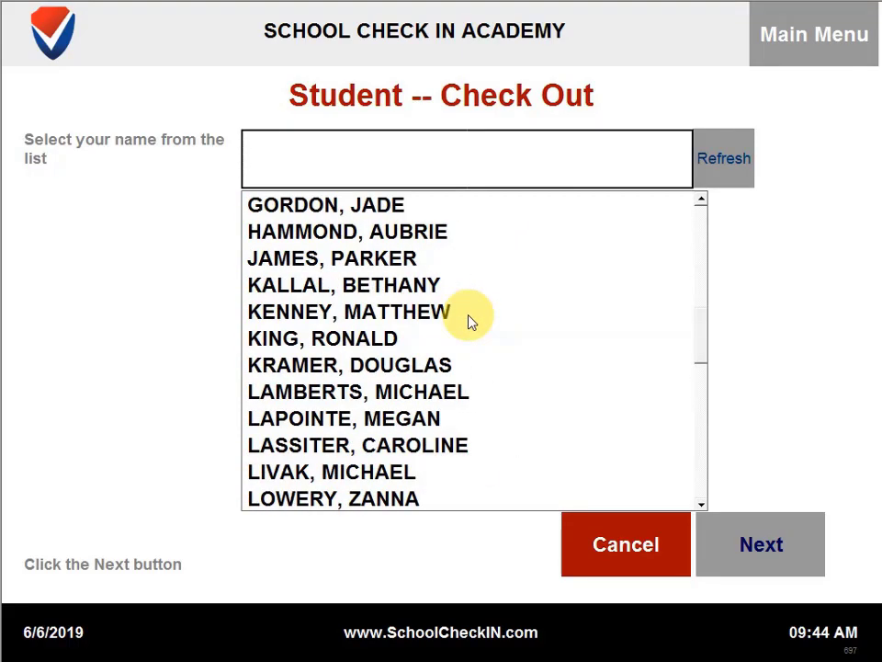
scroll(469, 320, "up", 4)
scroll(469, 321, "down", 2)
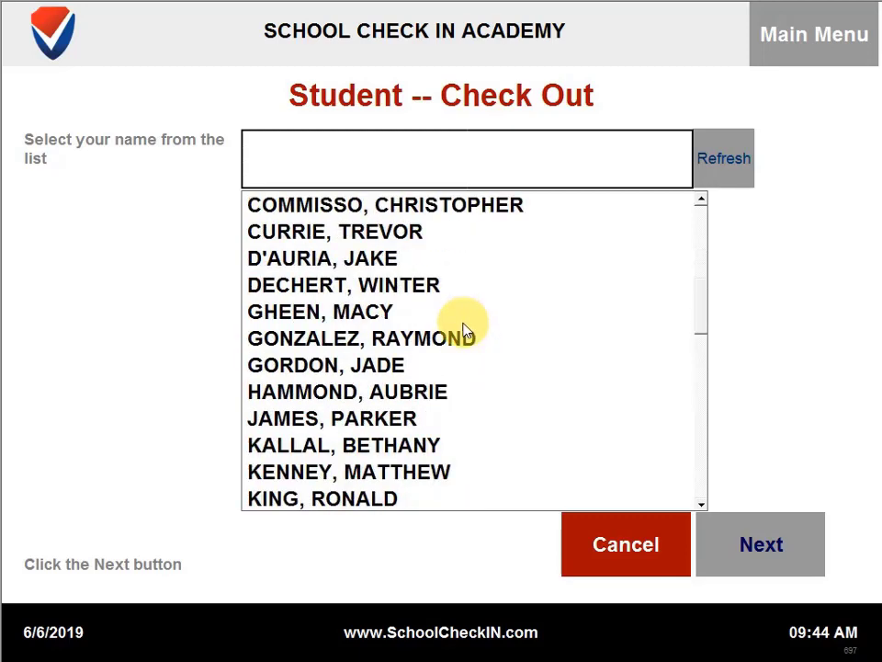
scroll(395, 355, "down", 3)
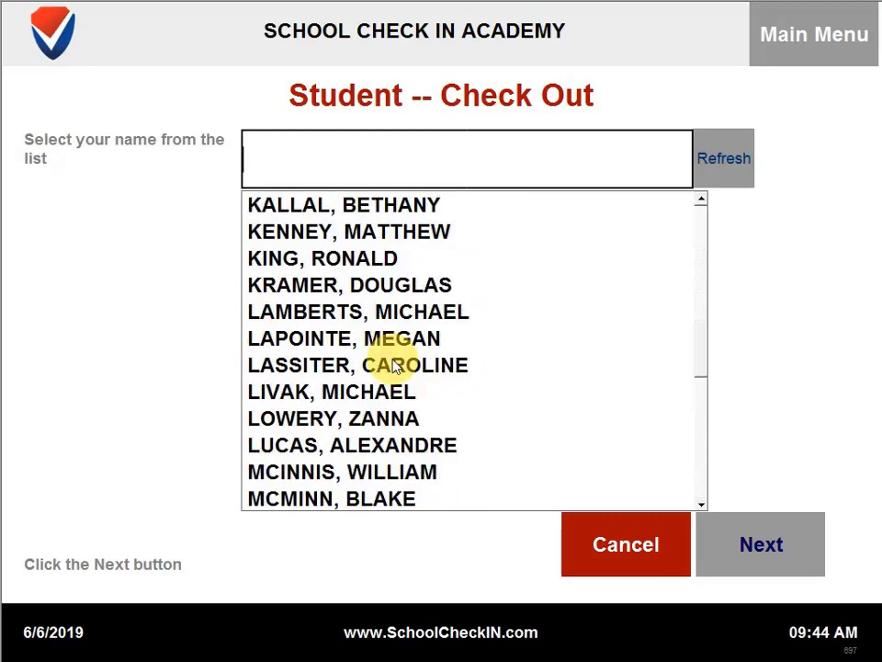
Step: Type the start of the student's name and accept the autocompleted full name
type("f")
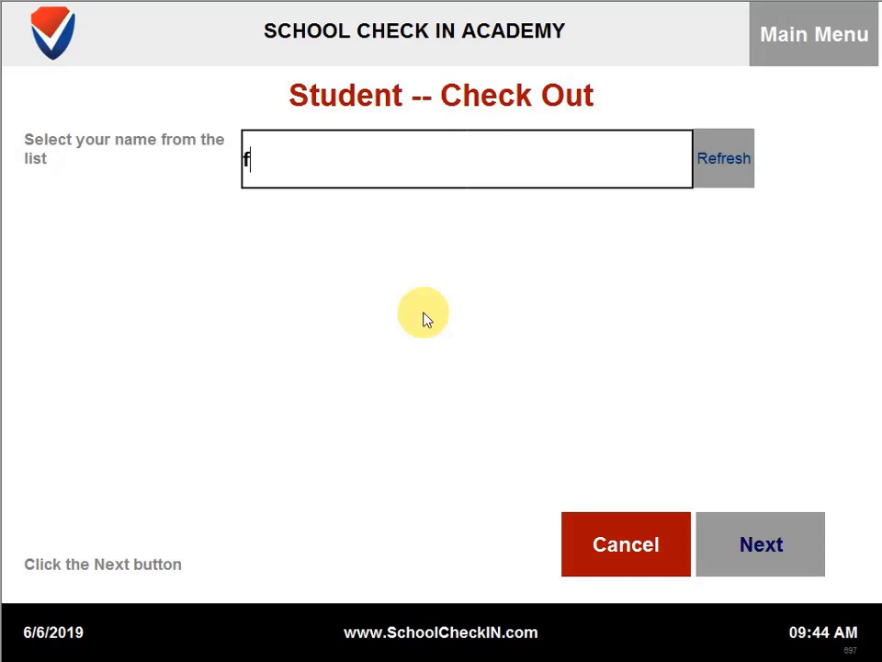
key("BackSpace")
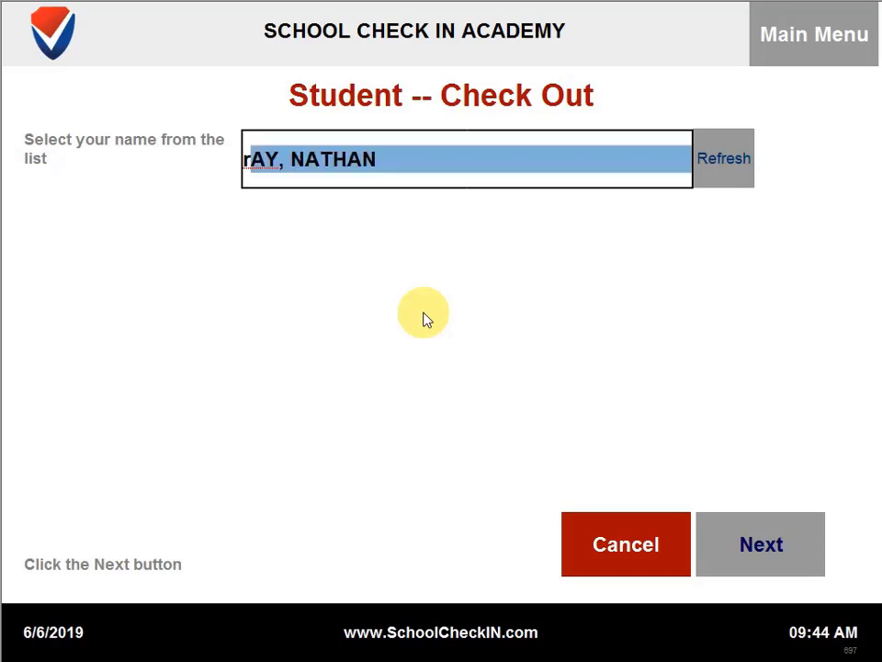
key("Return")
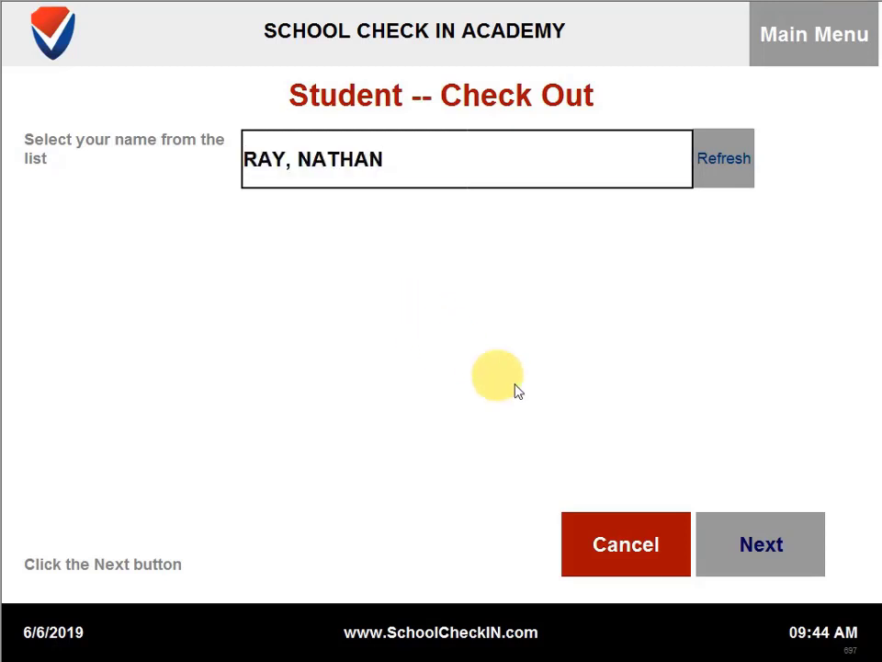
Step: Record the early dismissal with Family Matter as the reason and finish
left_click(765, 555)
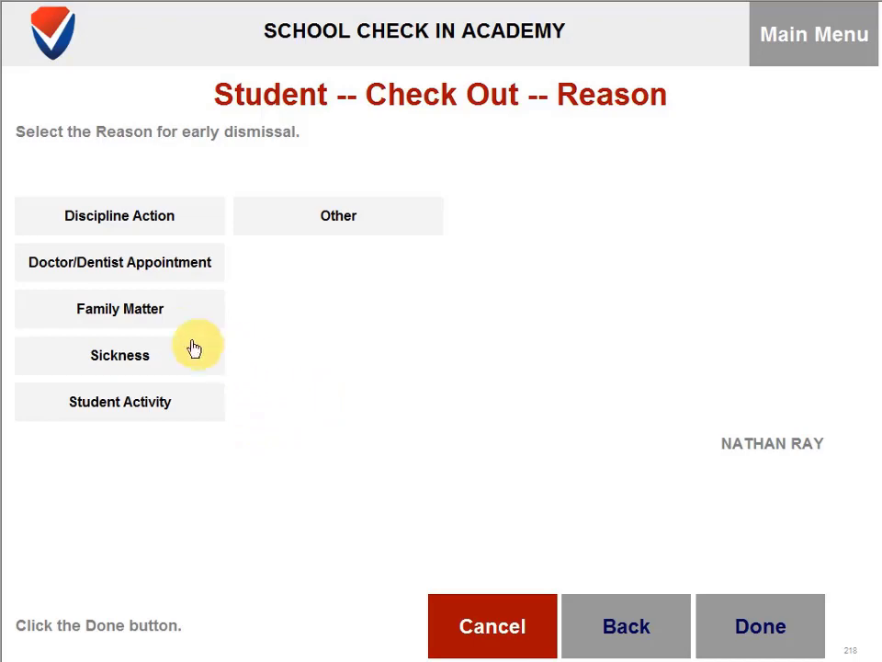
left_click(158, 313)
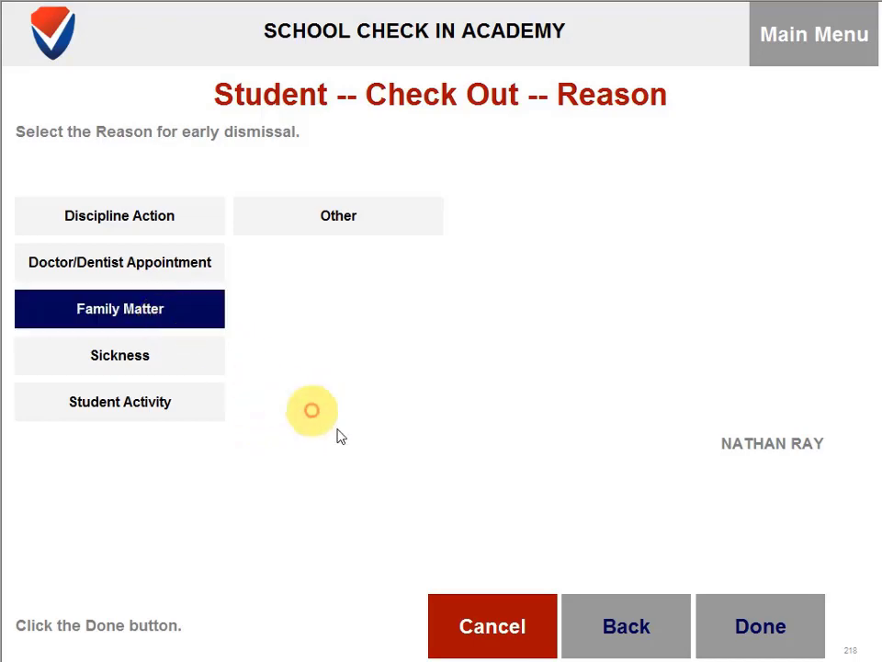
left_click(787, 622)
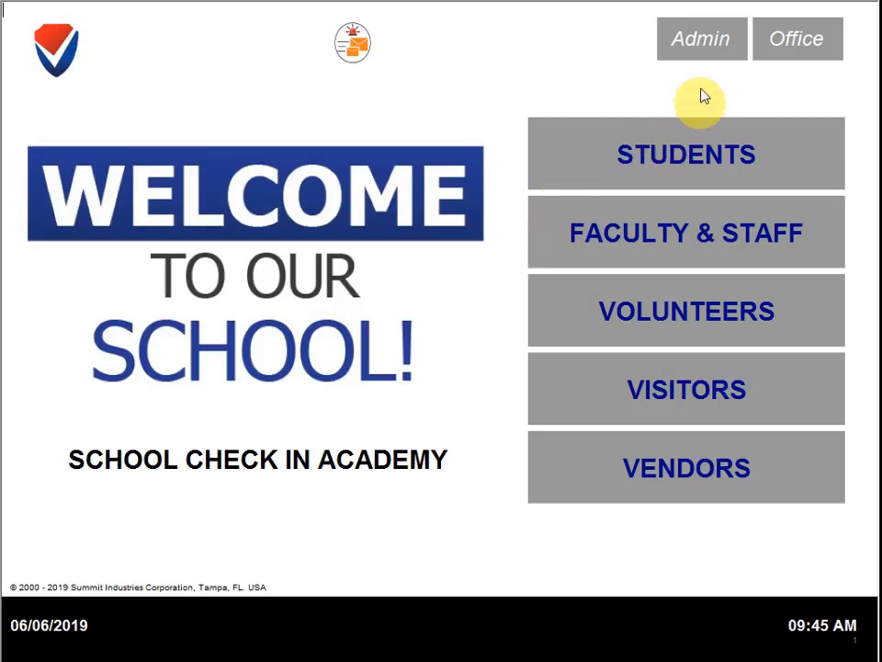
Step: In Admin > Student, tick Enter Adult Name For Student Check Out, then return to Main Menu
left_click(701, 46)
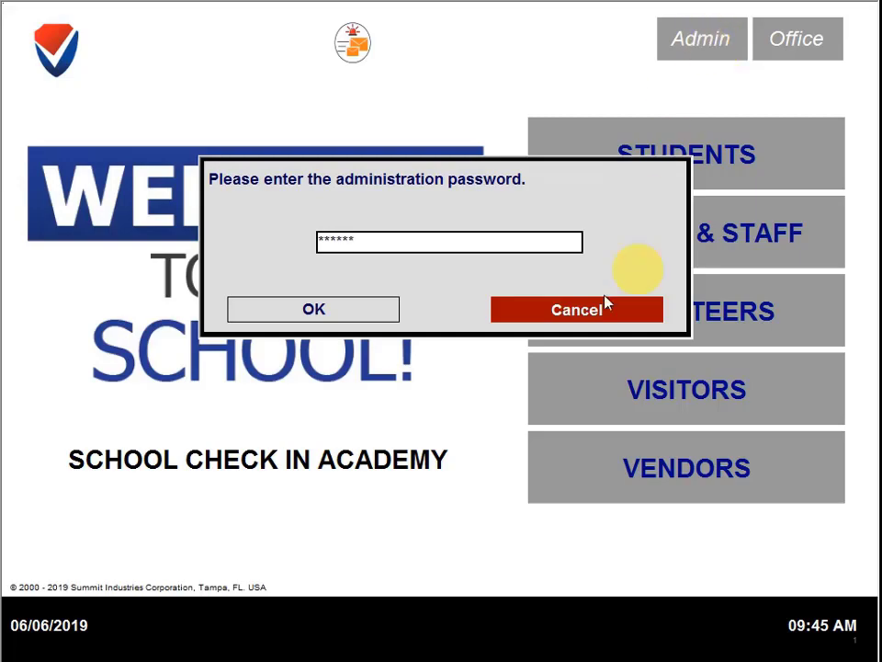
left_click(313, 311)
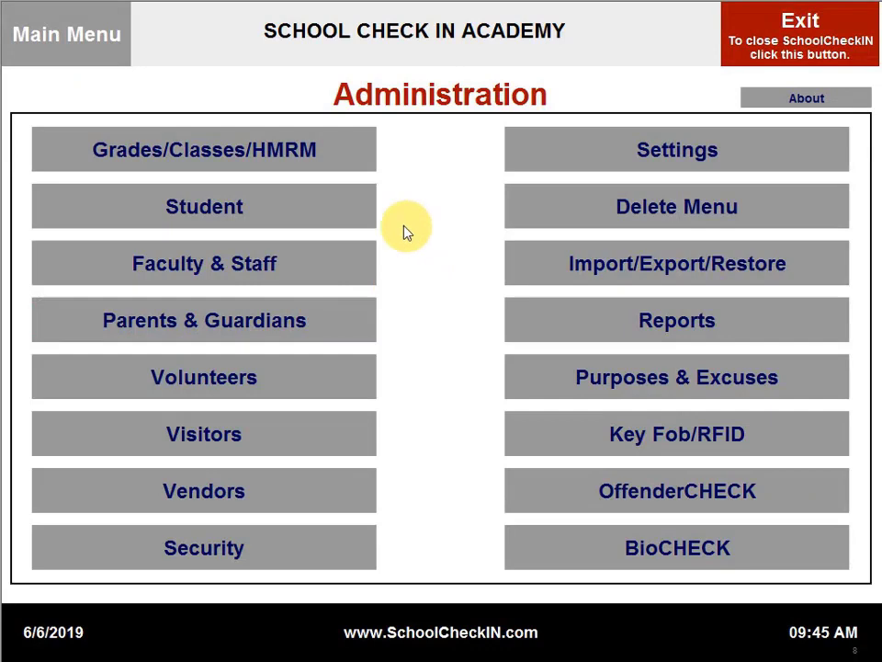
left_click(230, 211)
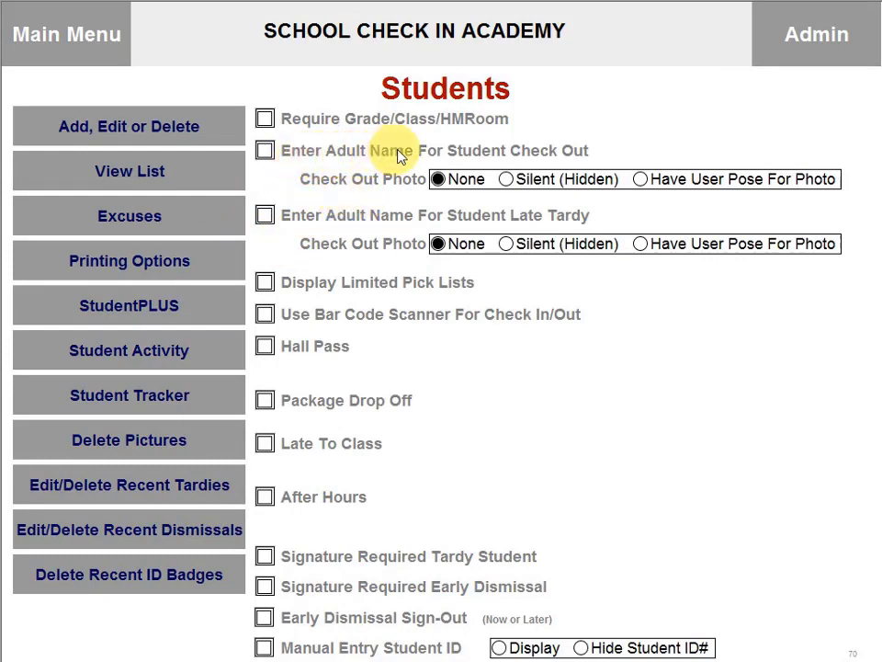
left_click(266, 153)
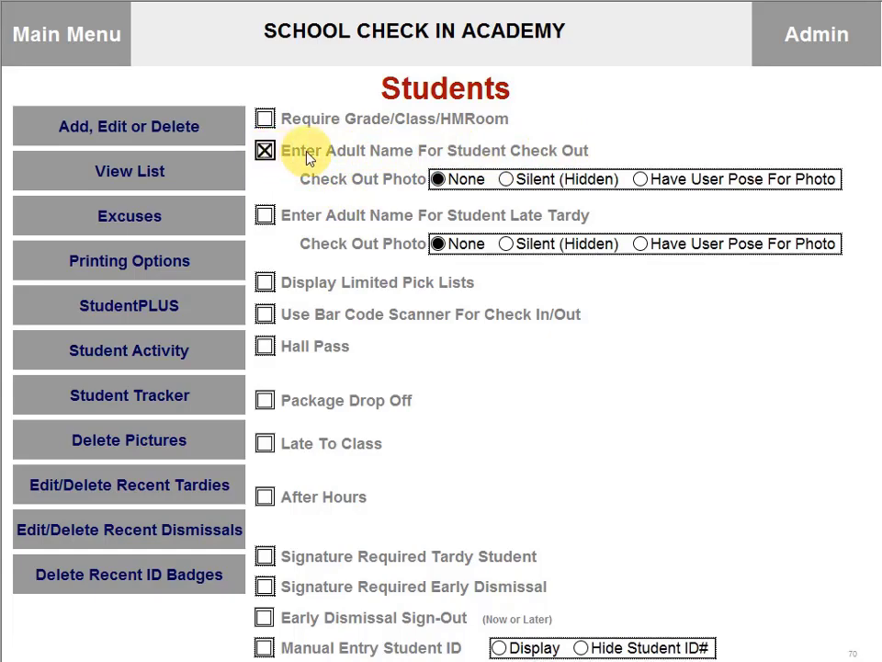
left_click(89, 51)
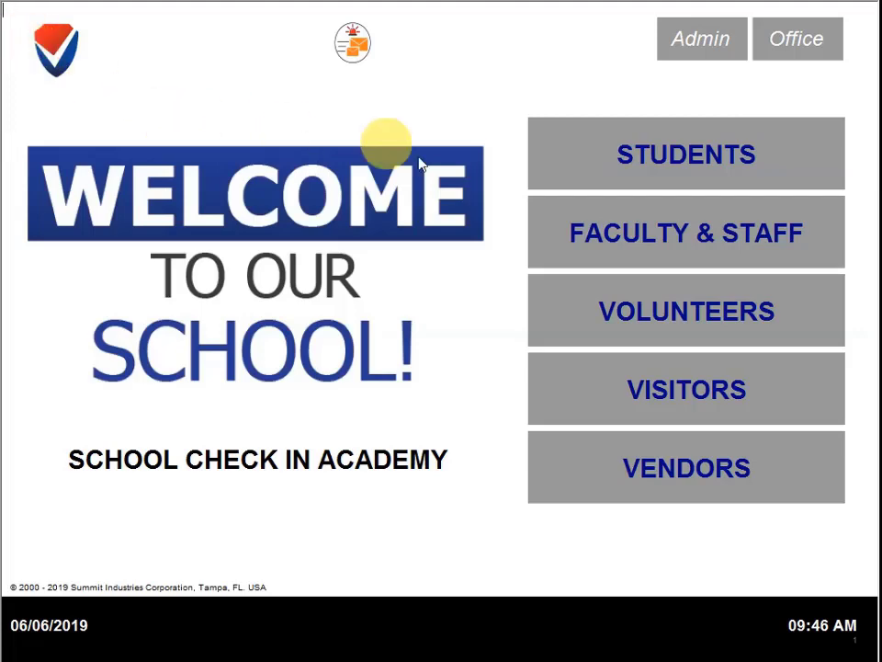
Step: Begin another Early Dismissal check-out for the first student in the name list
left_click(634, 171)
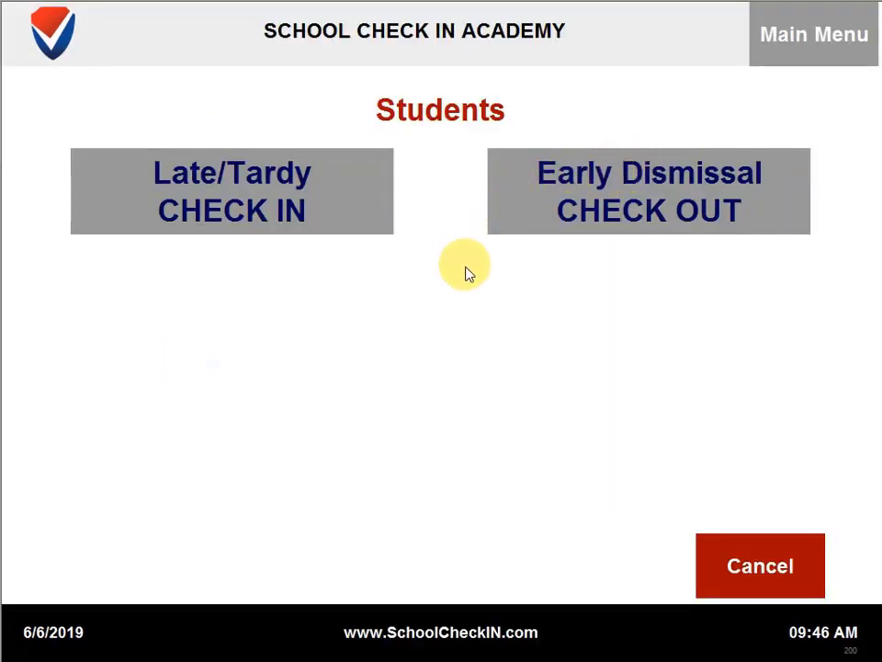
left_click(579, 210)
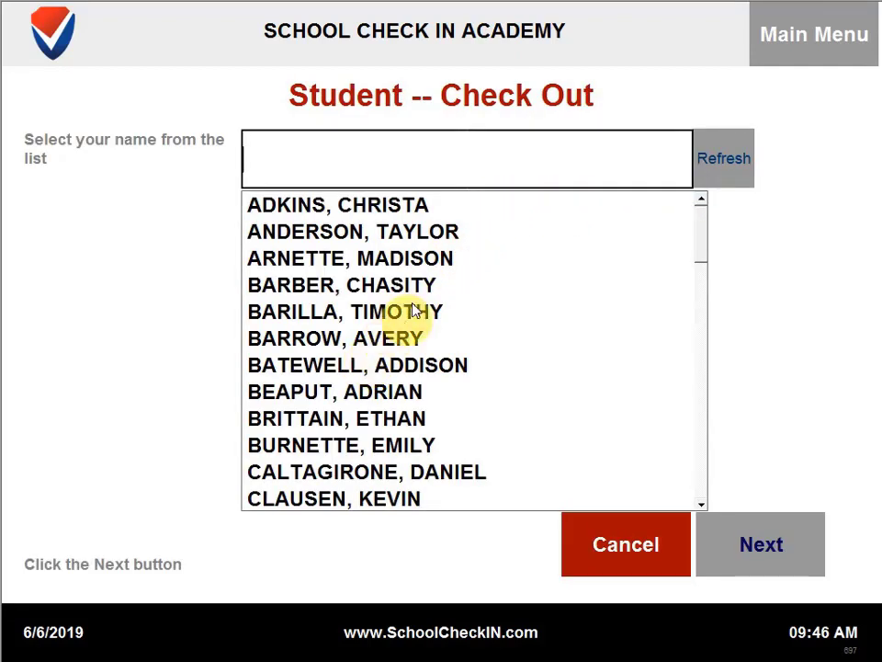
left_click(375, 204)
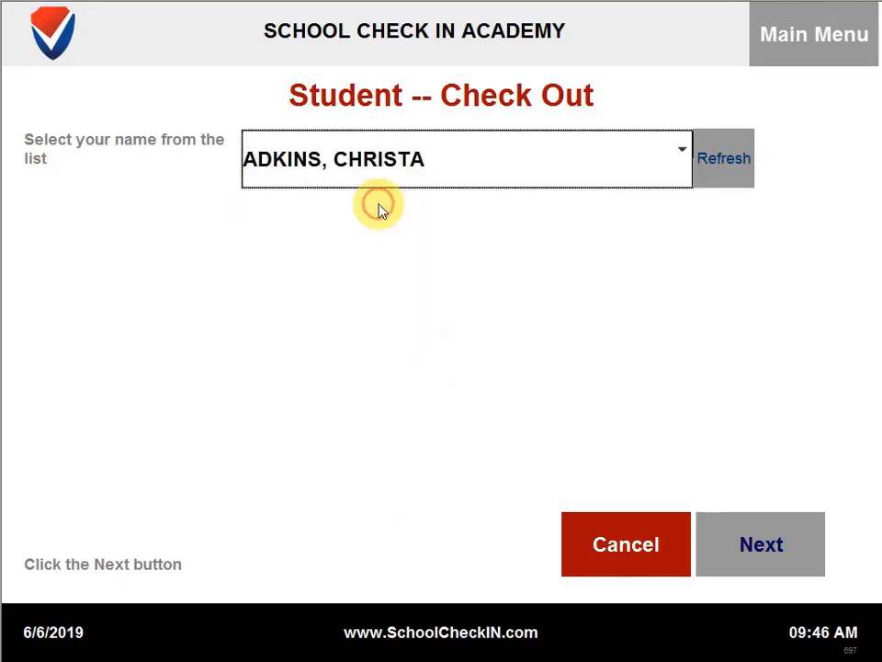
left_click(744, 543)
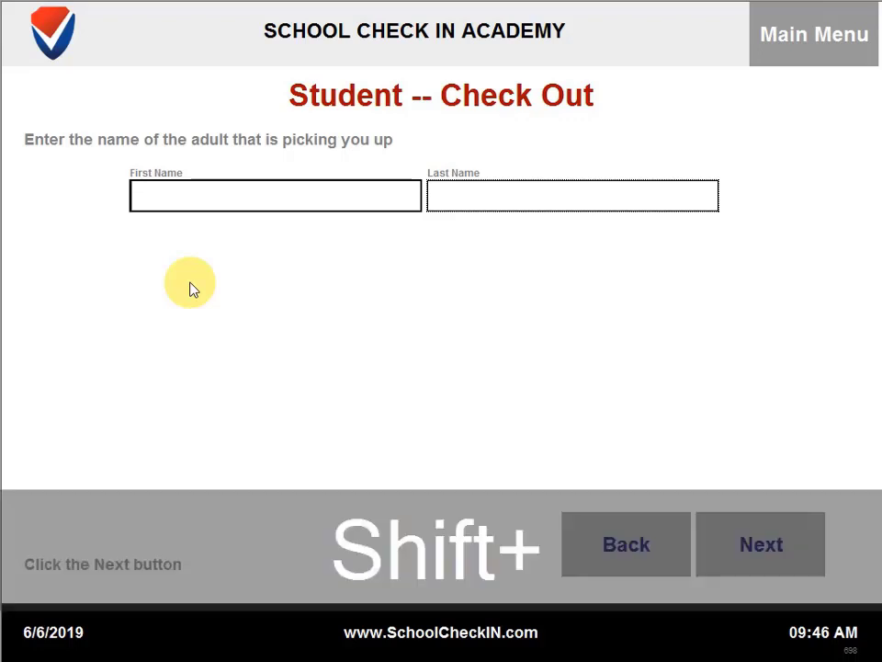
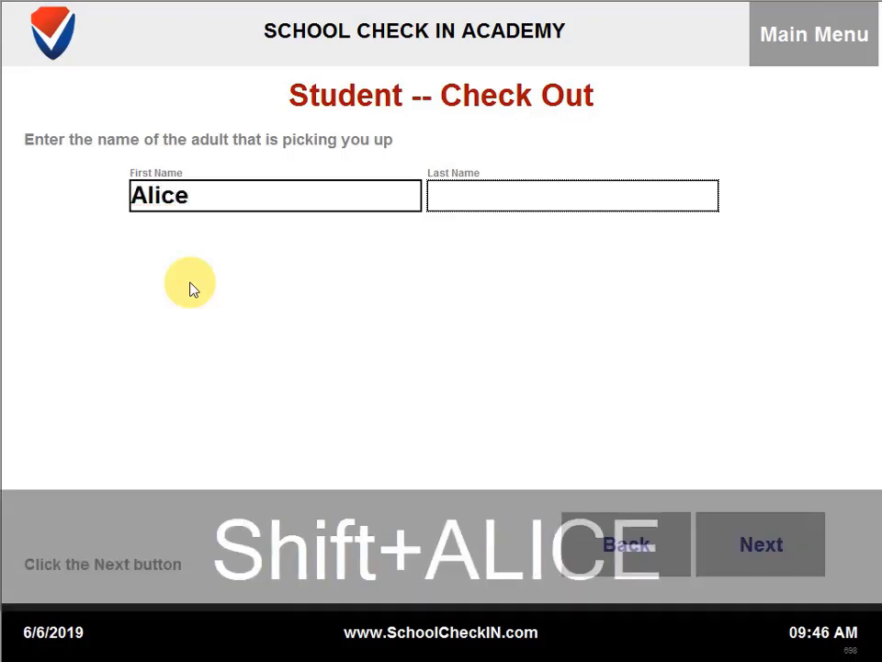
Step: Enter the adult's first and last name and finish with Doctor/Dentist Appointment as the reason
key("Tab")
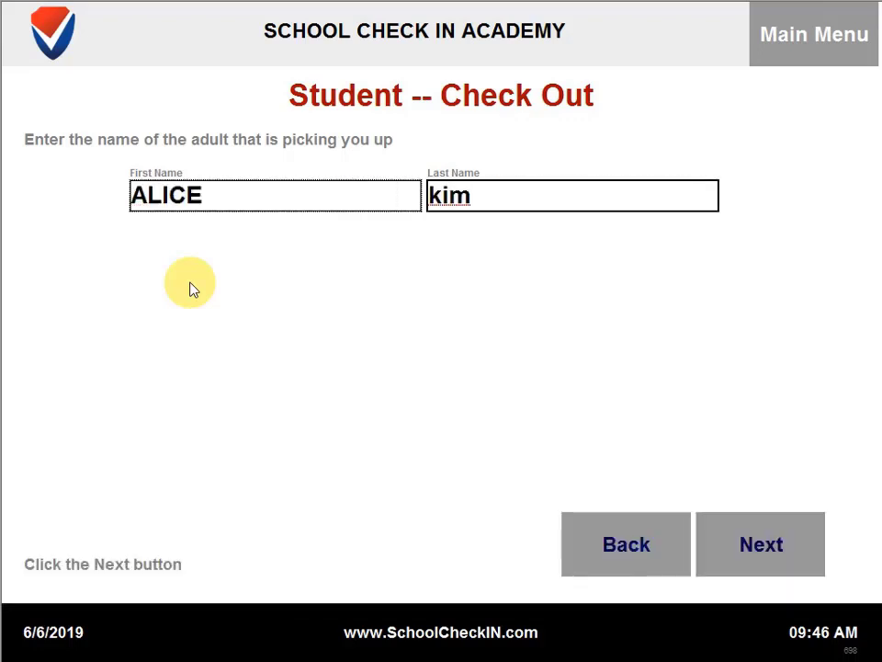
left_click(790, 547)
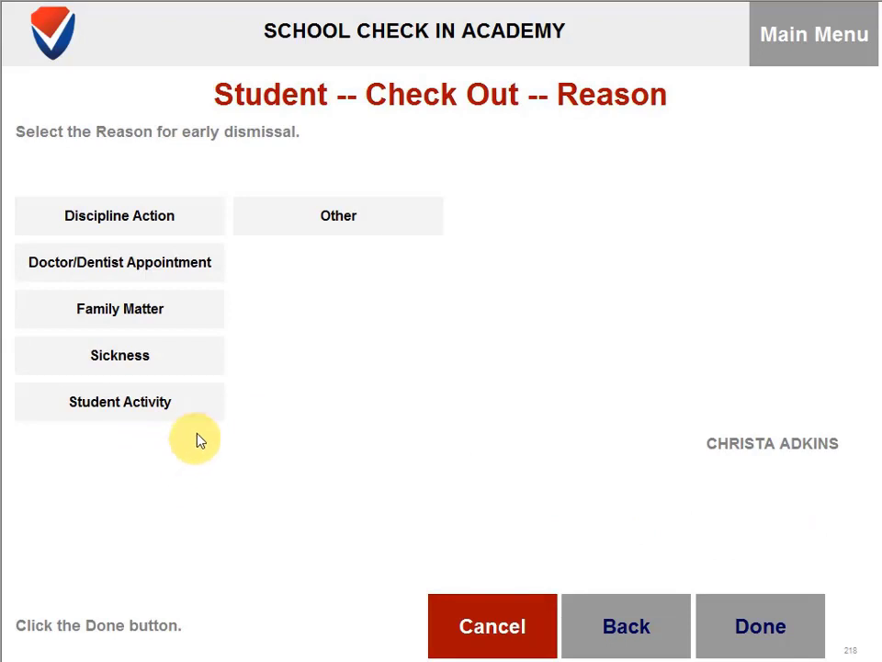
left_click(201, 272)
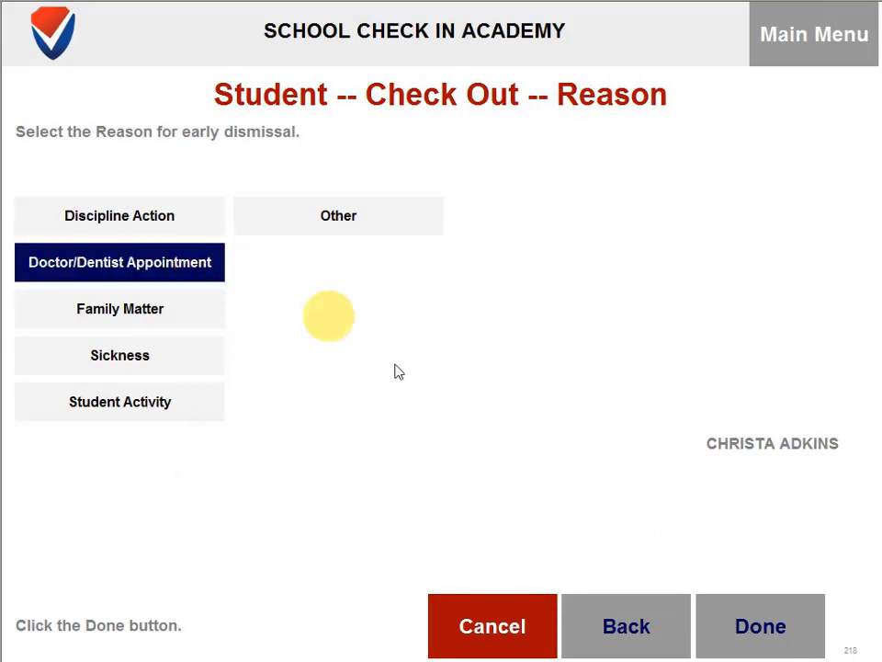
left_click(771, 636)
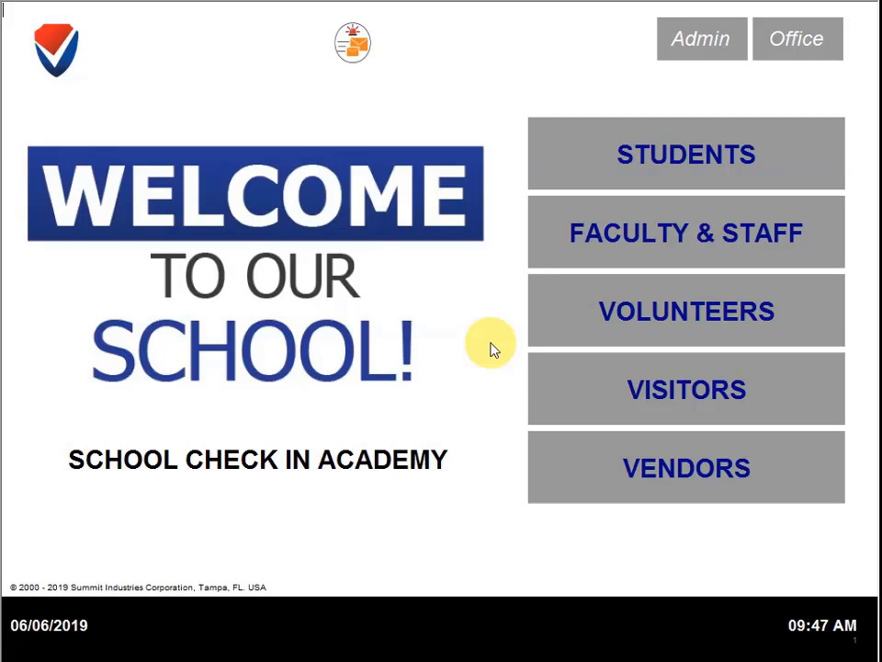
Step: Sign in to Admin and go to Settings > Display & Print
left_click(706, 46)
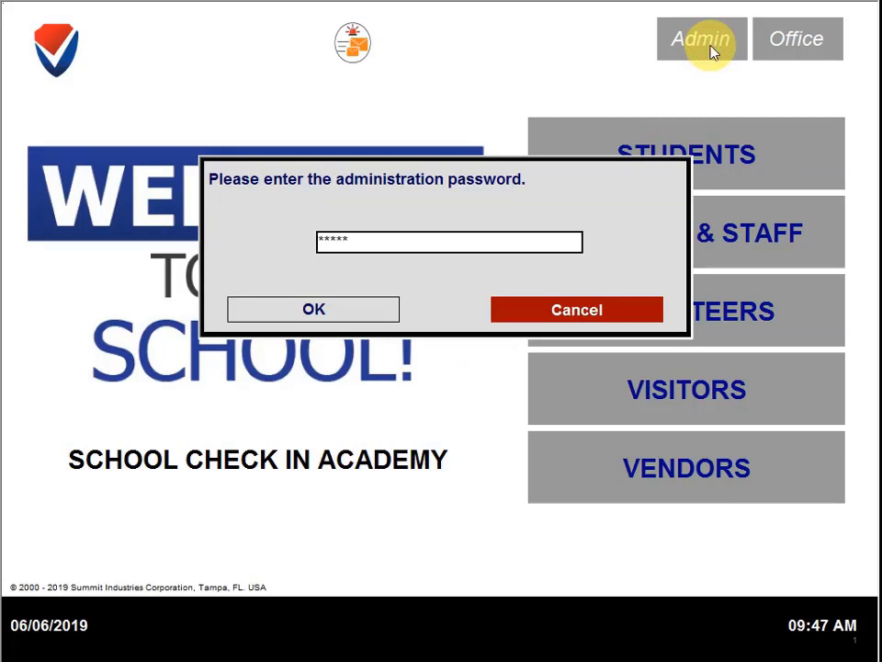
left_click(295, 296)
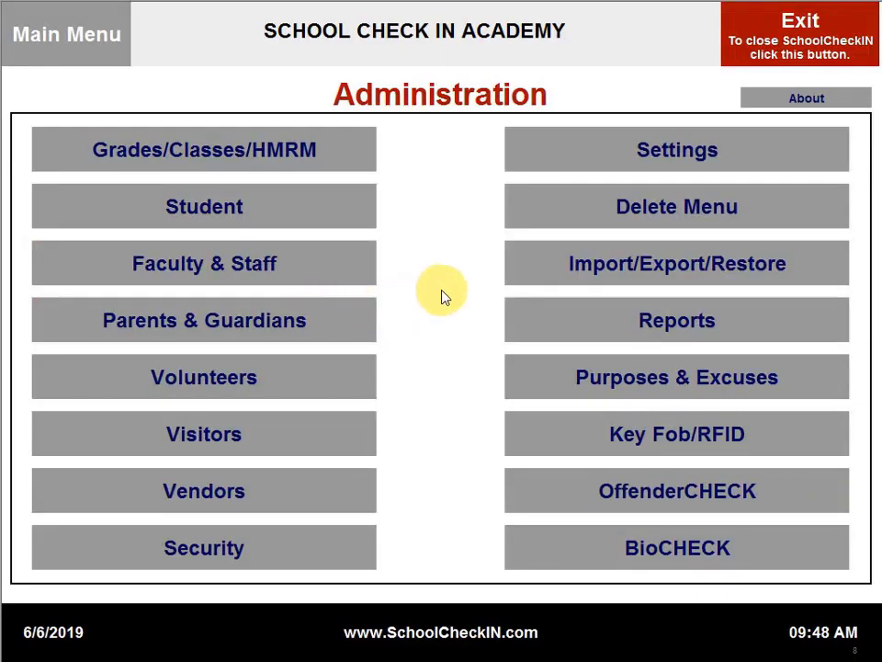
left_click(687, 164)
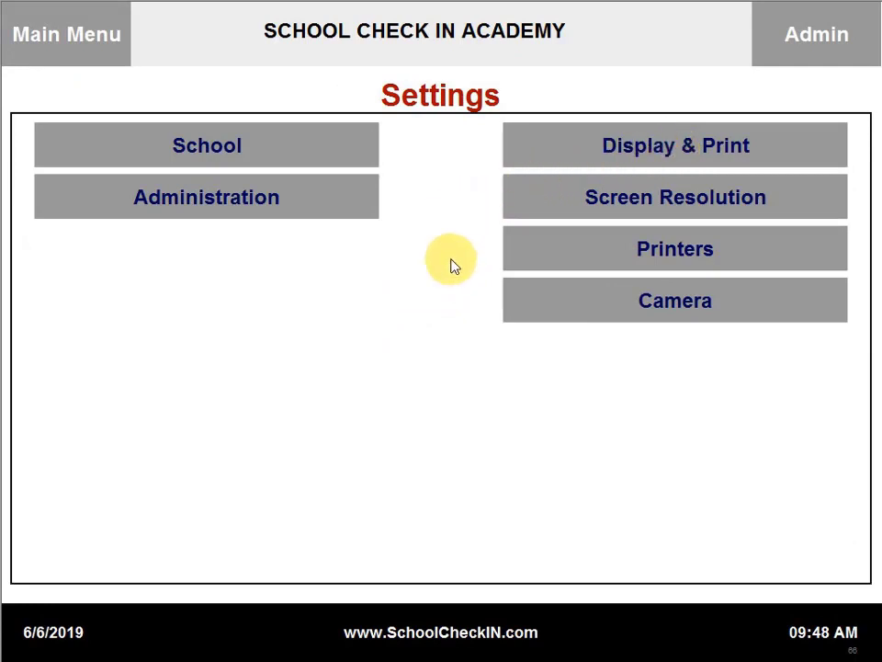
left_click(664, 152)
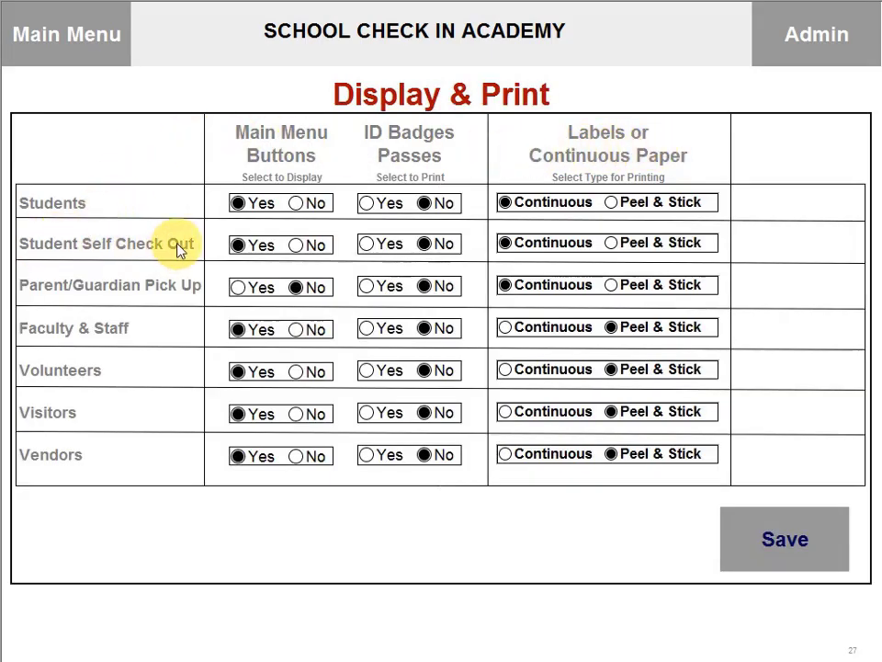
Step: Set Student Self Check Out to No and Parent/Guardian Pick Up to Yes, save, and return to Main Menu
left_click(296, 245)
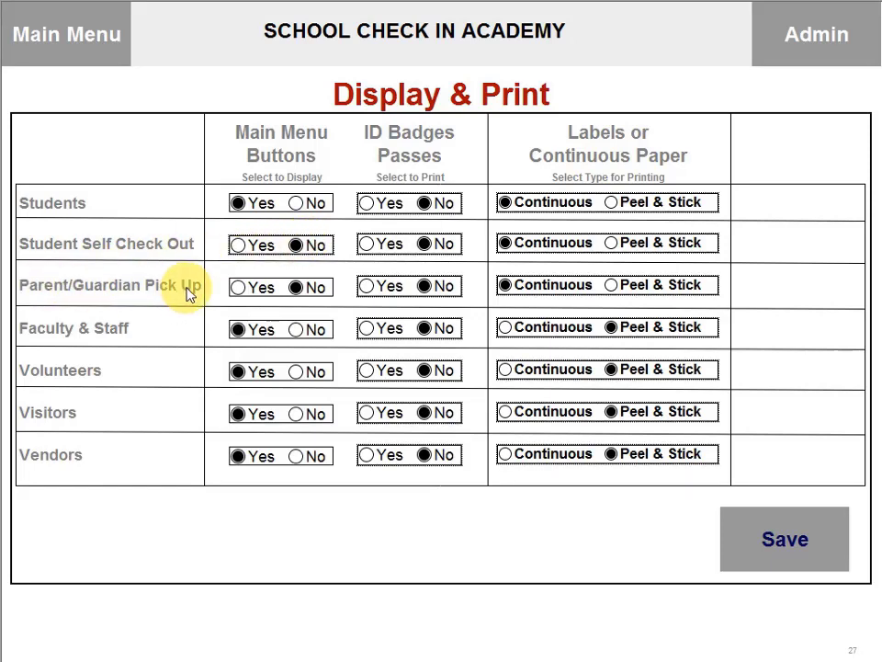
left_click(238, 289)
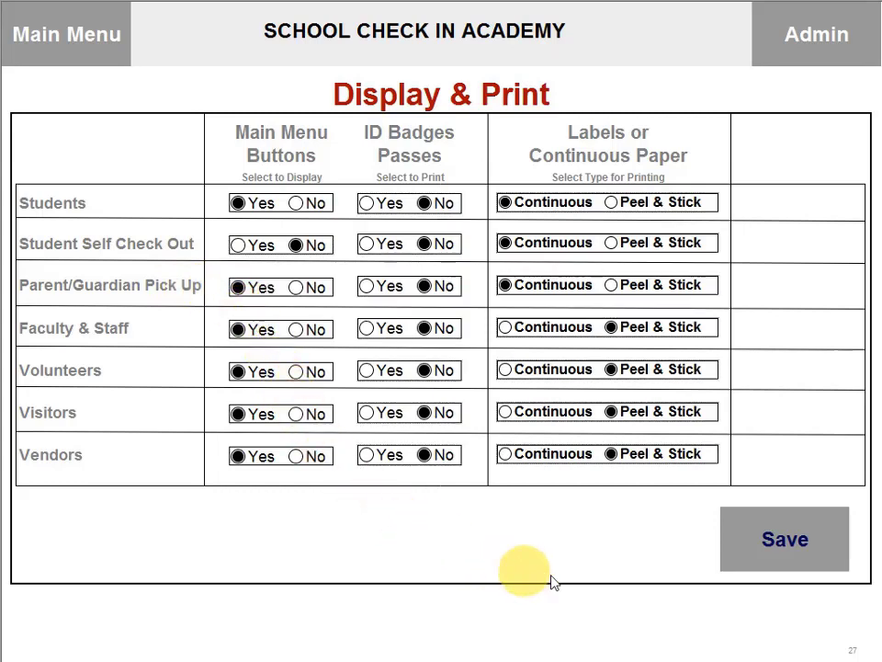
left_click(792, 558)
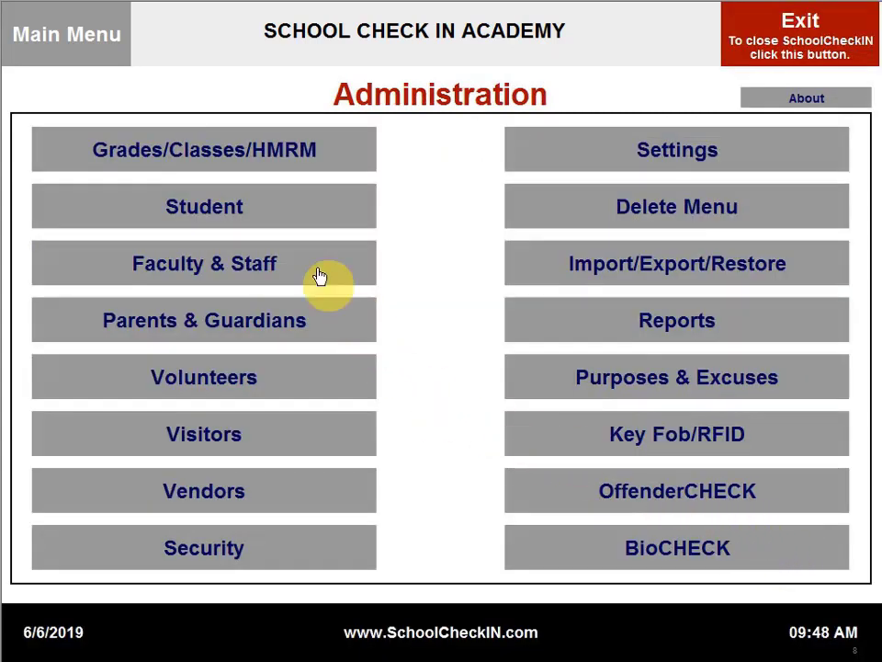
left_click(83, 31)
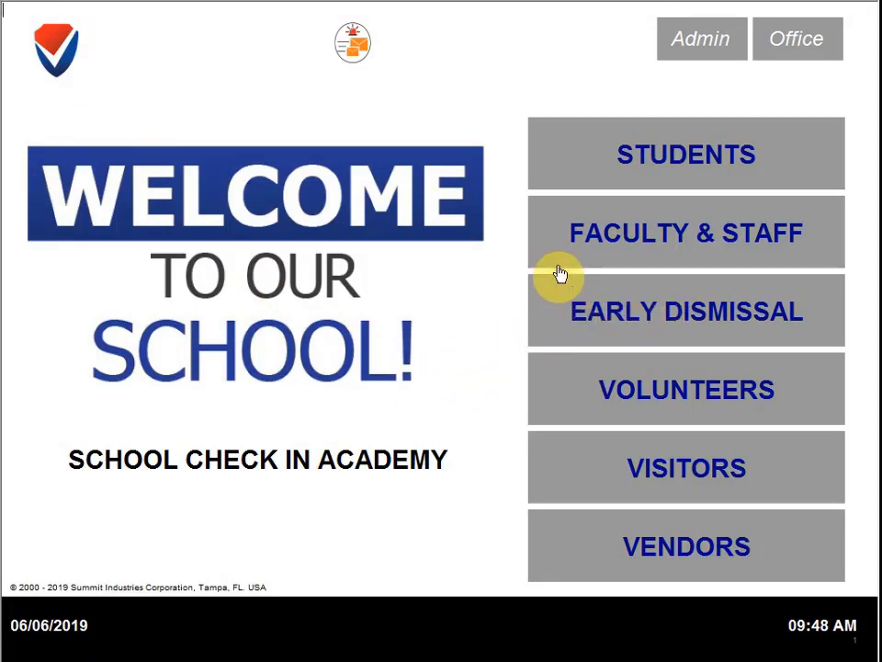
left_click(613, 156)
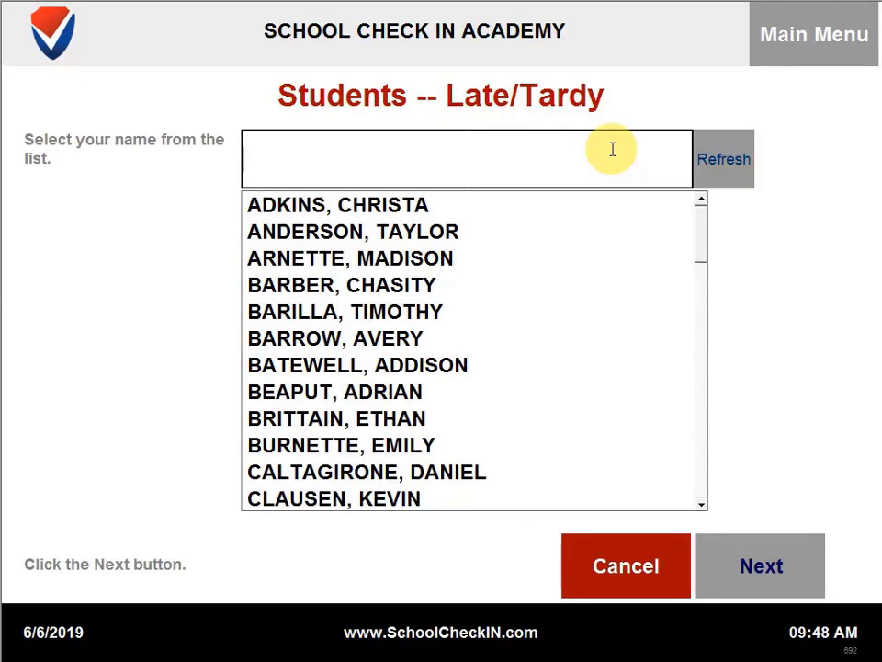
left_click(797, 53)
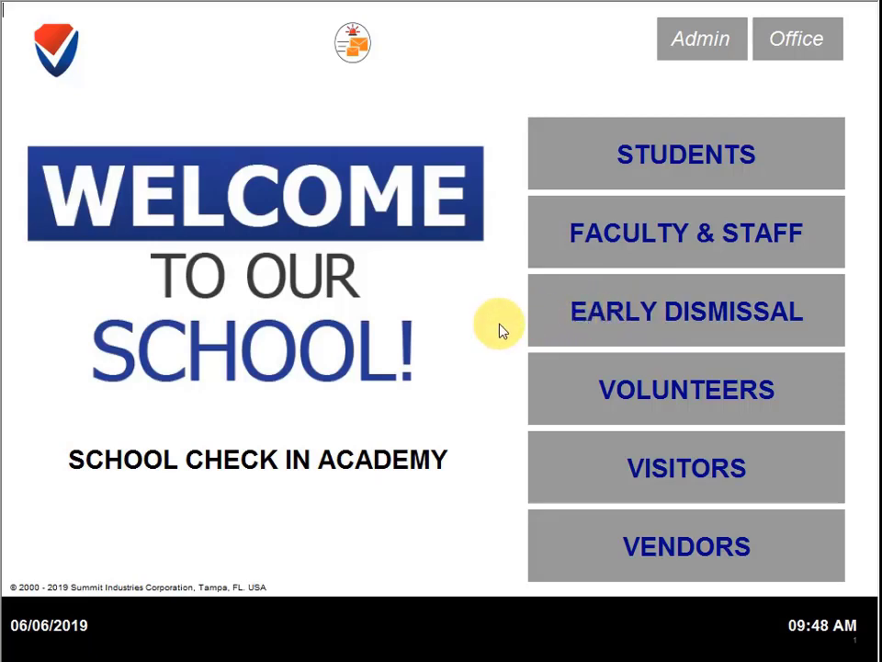
Step: Start an Early Dismissal for the registered parent and select only their first student
left_click(588, 319)
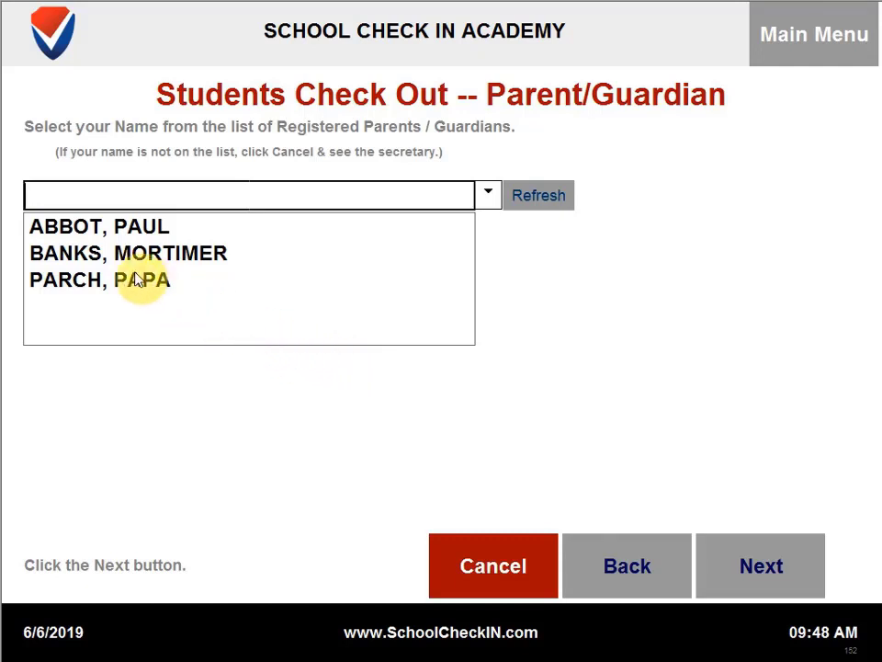
left_click(138, 228)
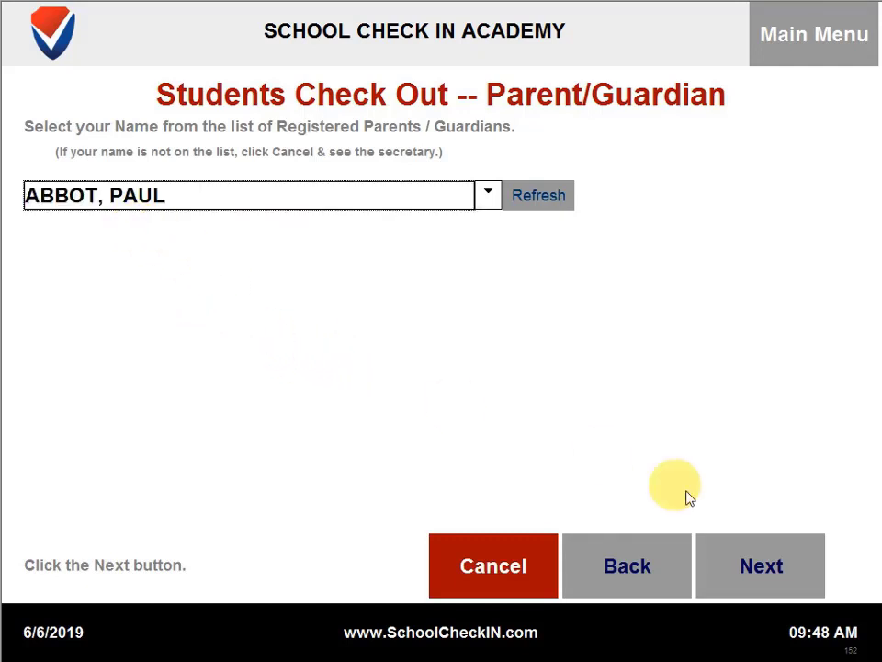
left_click(770, 570)
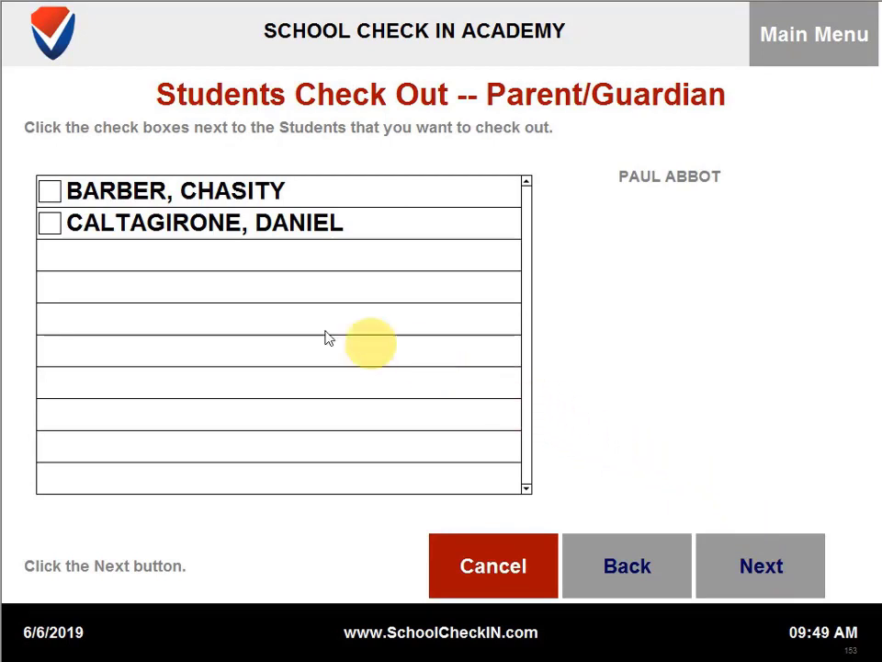
left_click(50, 196)
left_click(50, 229)
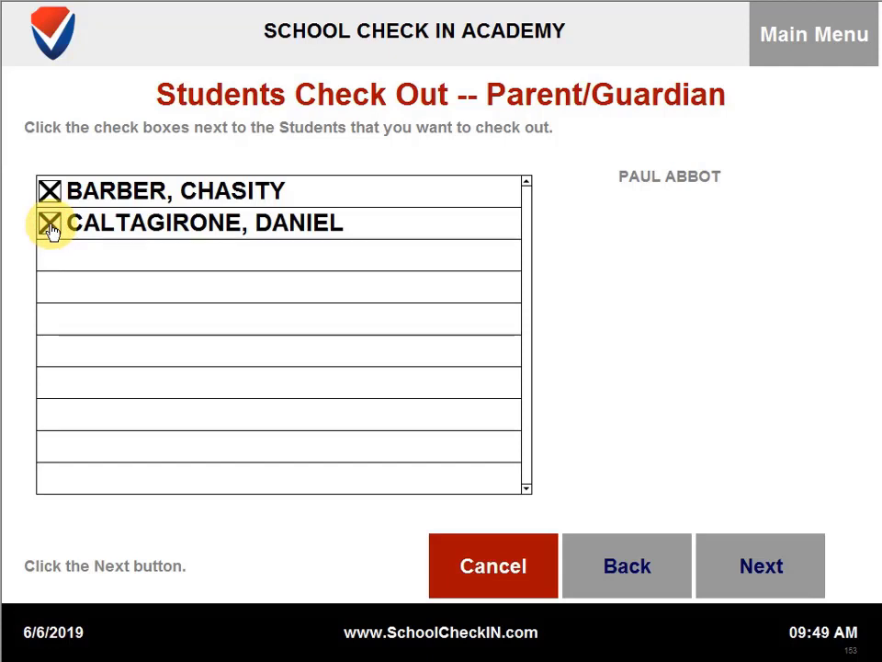
left_click(50, 228)
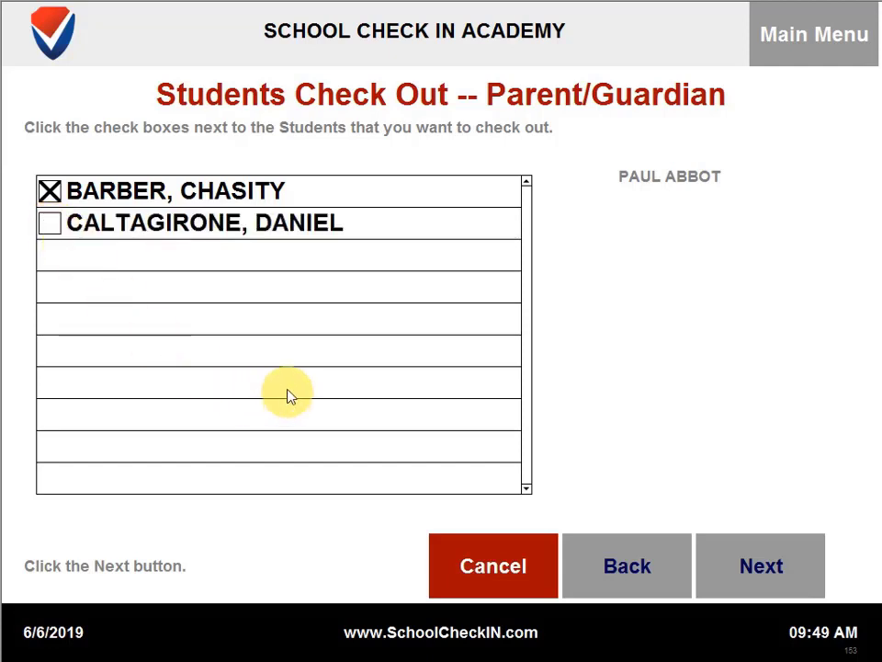
Step: Submit the check-out with Doctor/Dentist Appointment as the reason and dismiss the thank-you message
left_click(796, 572)
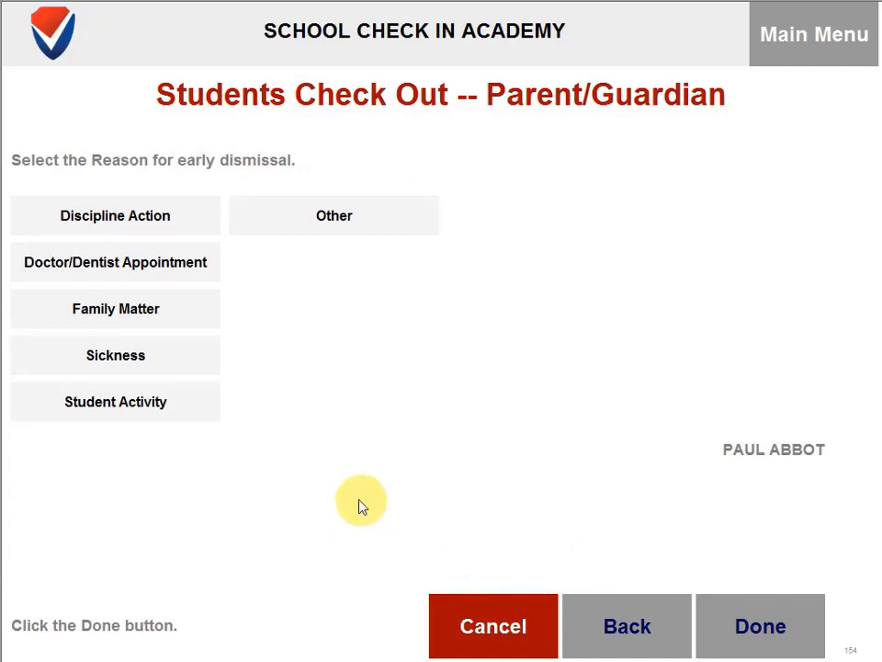
left_click(158, 257)
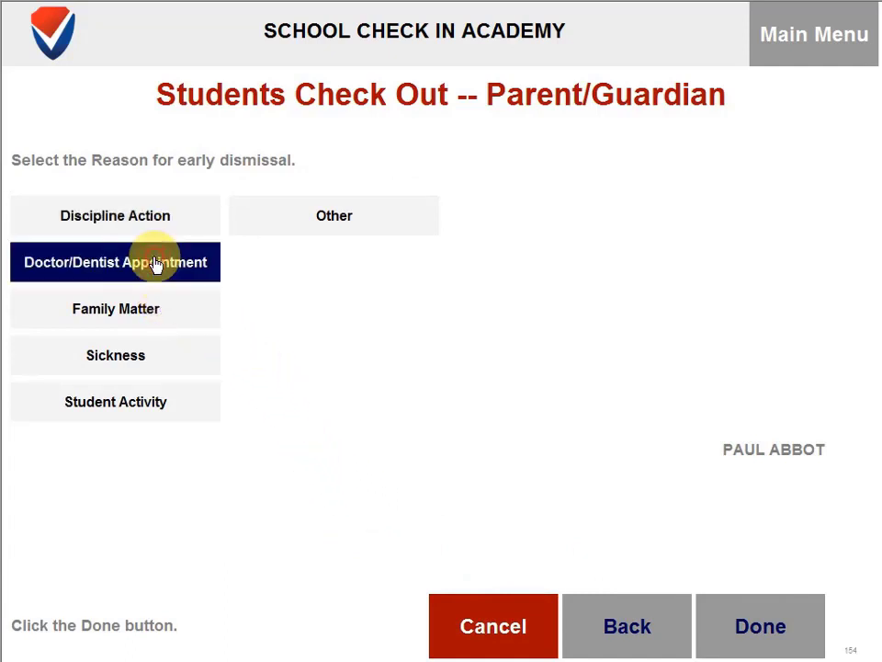
left_click(773, 625)
left_click(772, 623)
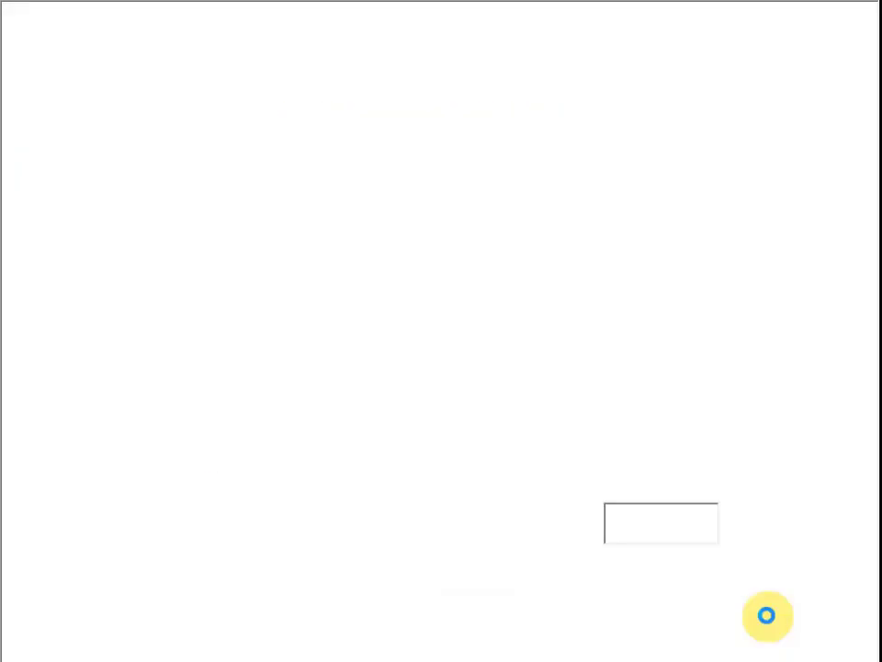